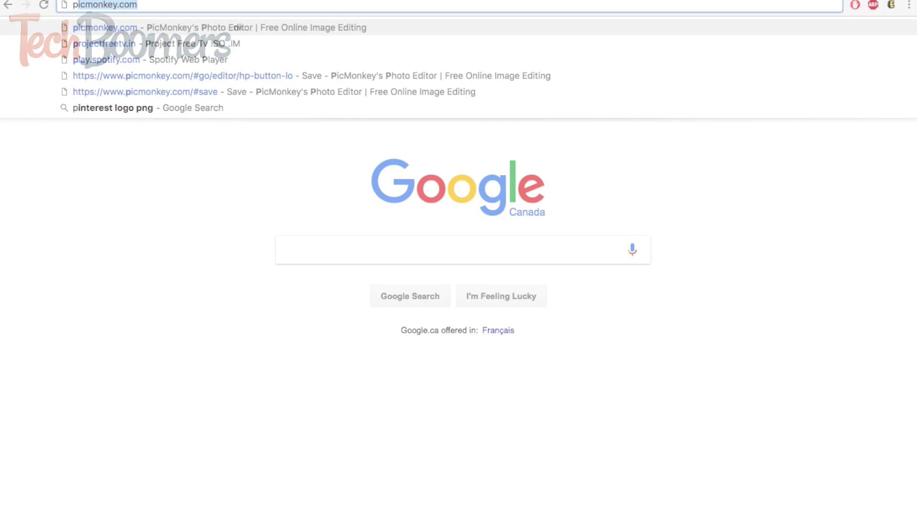
type("pintere")
type("st")
type(".com")
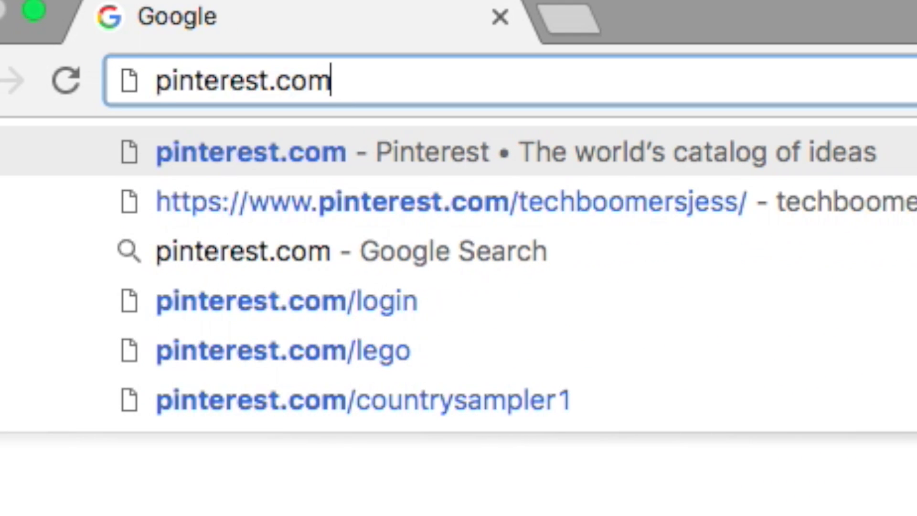
Load pinterest.com and go to the account's profile page.
key("Return")
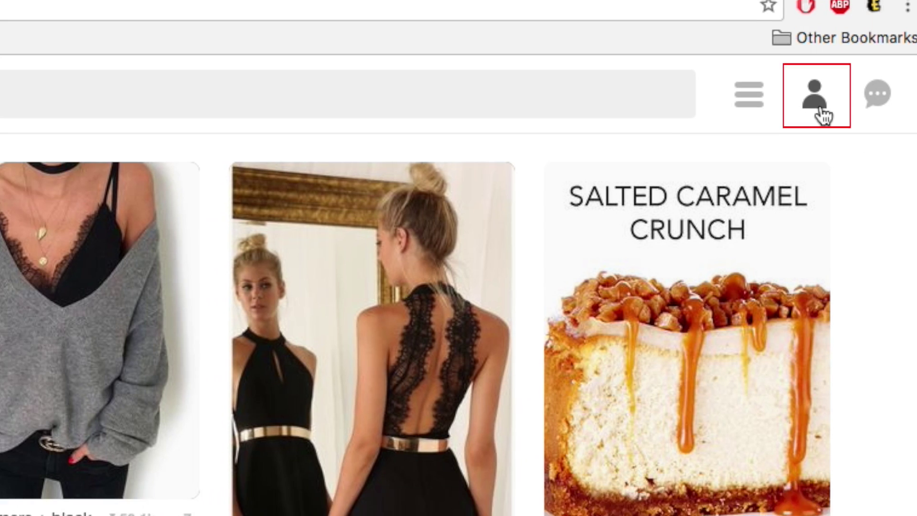
left_click(811, 101)
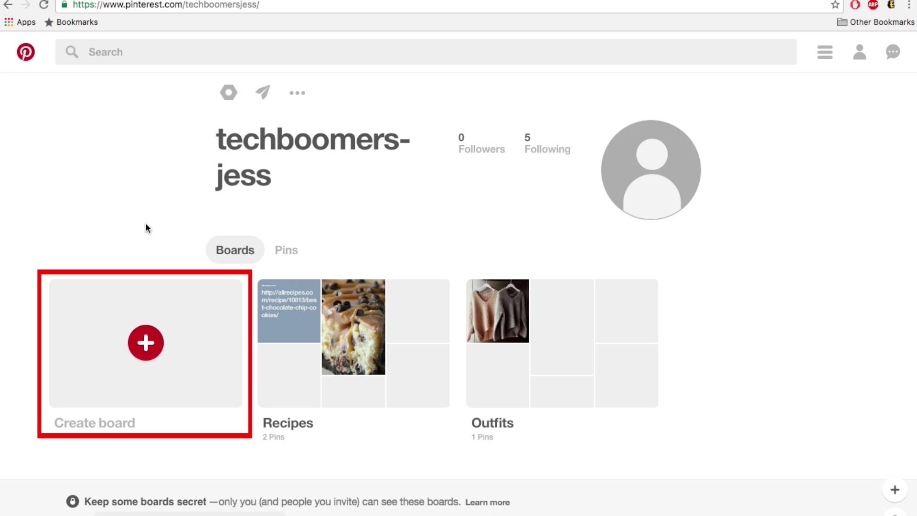
Create a secret board named 'Places to Travel', toggling Secret to Yes before creating it.
left_click(177, 318)
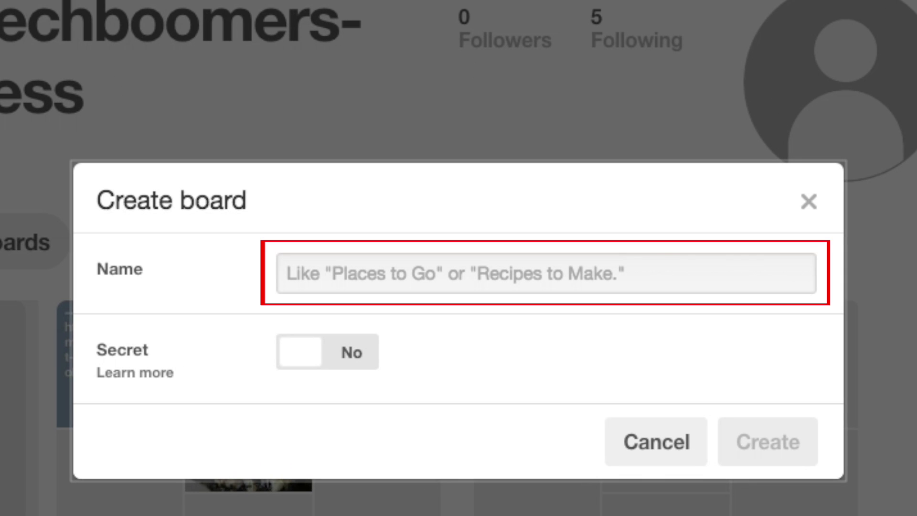
left_click(452, 274)
type("Pl")
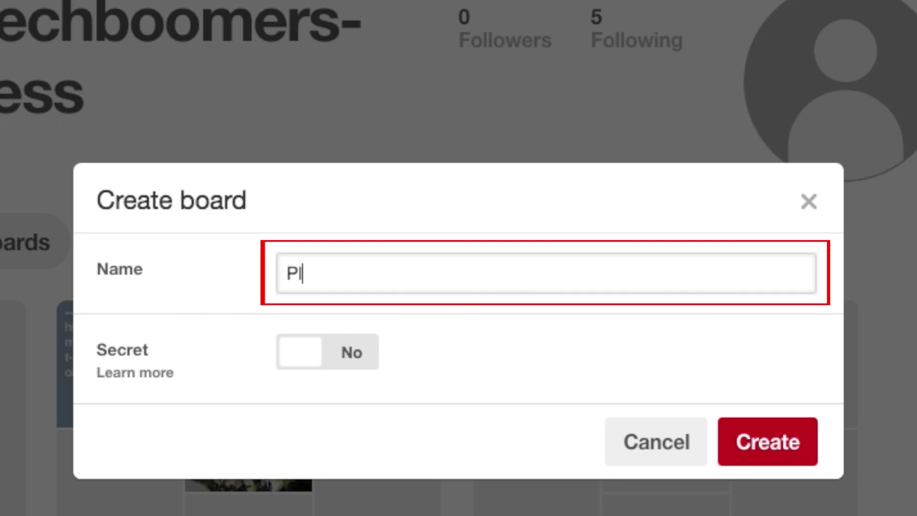
type("aces to T")
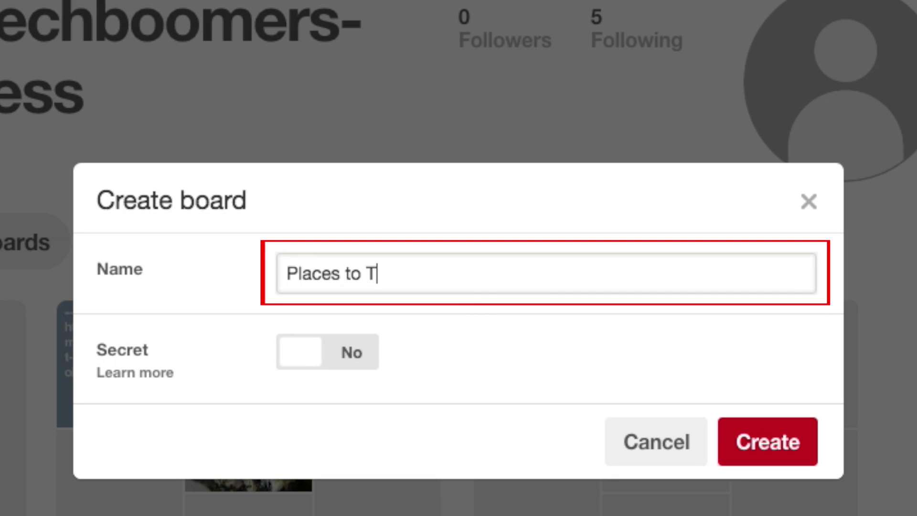
type("ravel")
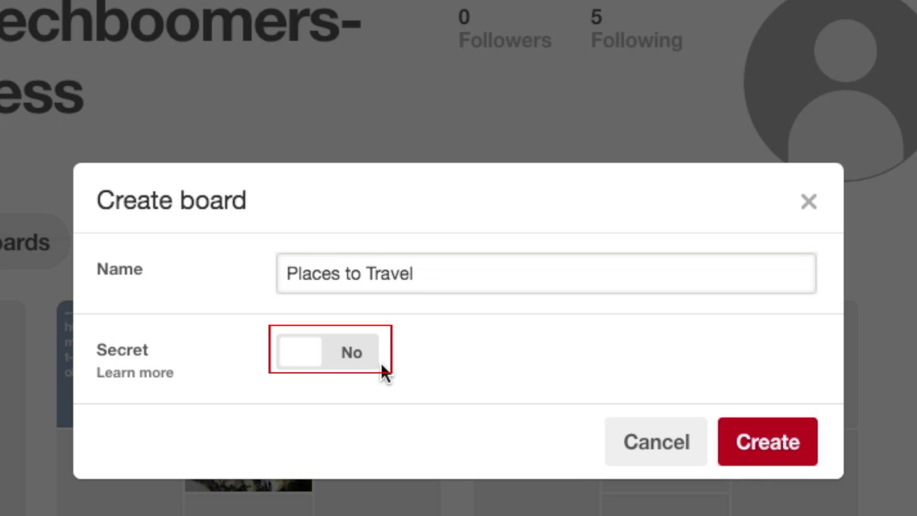
left_click(355, 351)
left_click(326, 362)
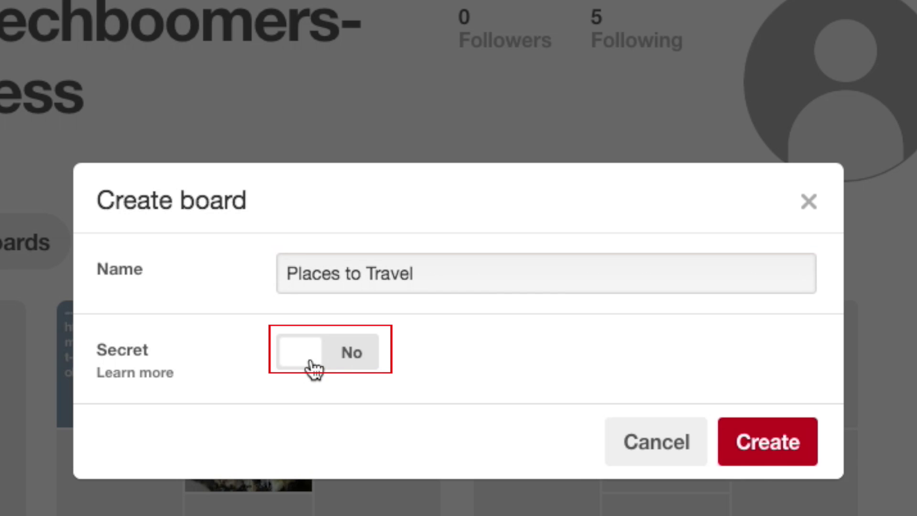
left_click(355, 362)
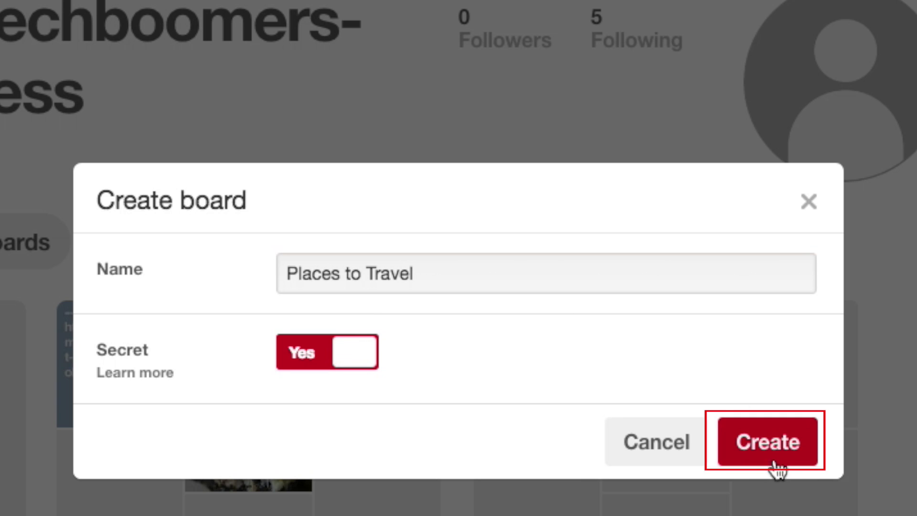
left_click(767, 442)
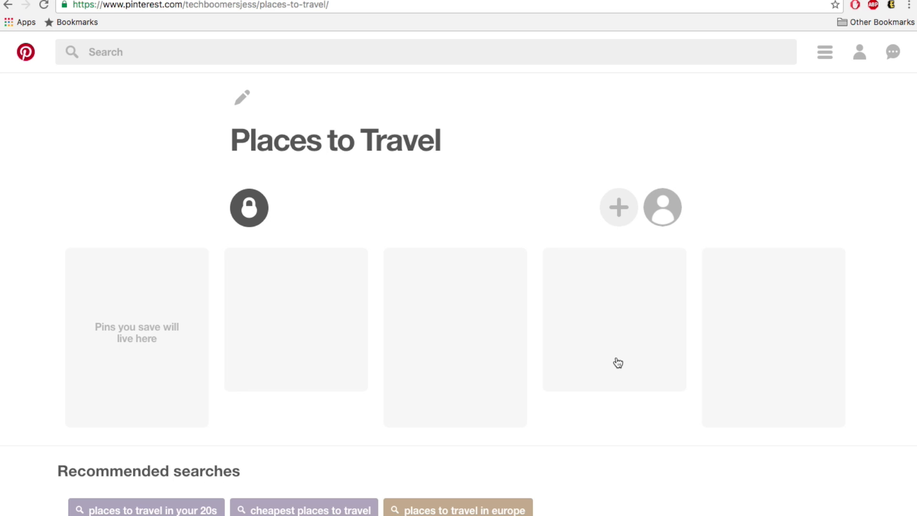
left_click(152, 54)
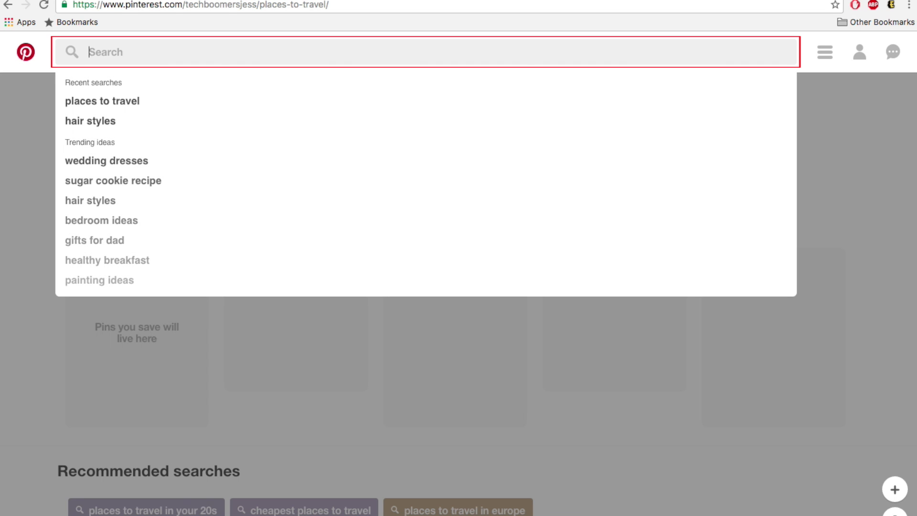
type("travel destinations")
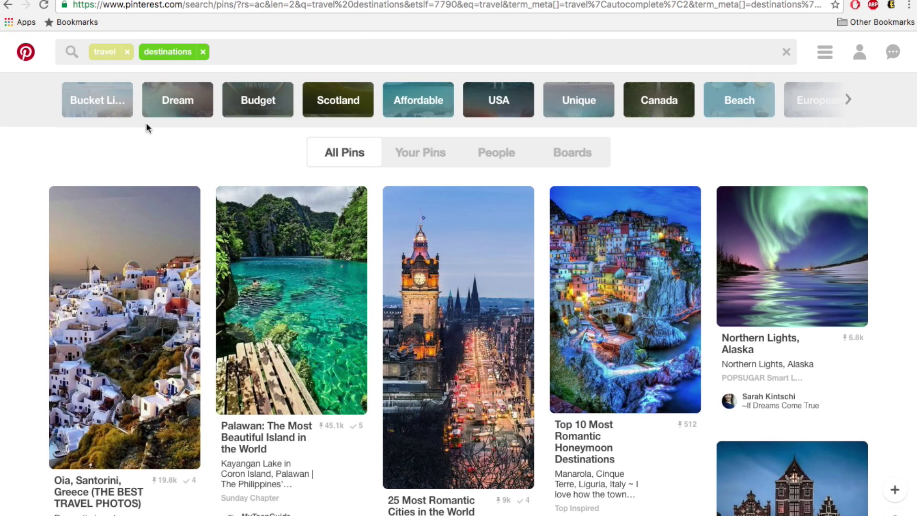
scroll(22, 205, "down", 4)
scroll(23, 206, "down", 4)
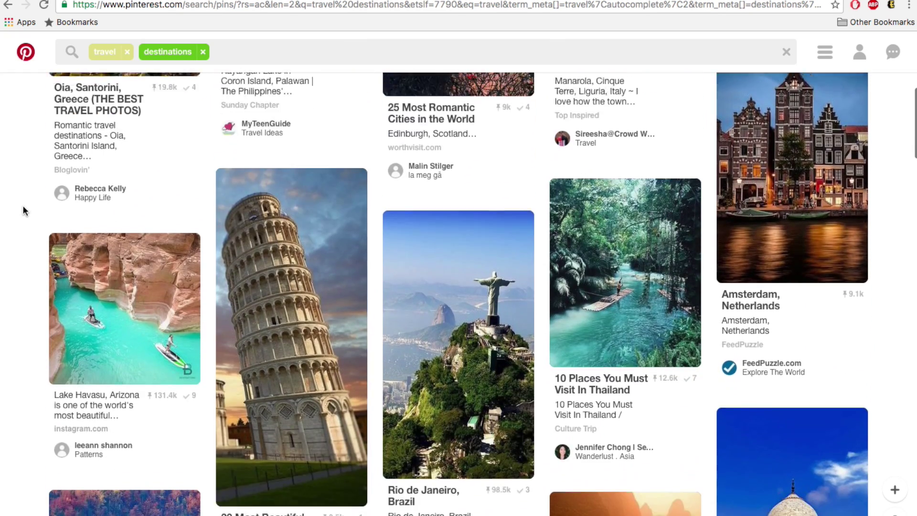
scroll(22, 205, "down", 3)
scroll(23, 205, "down", 4)
scroll(23, 205, "down", 3)
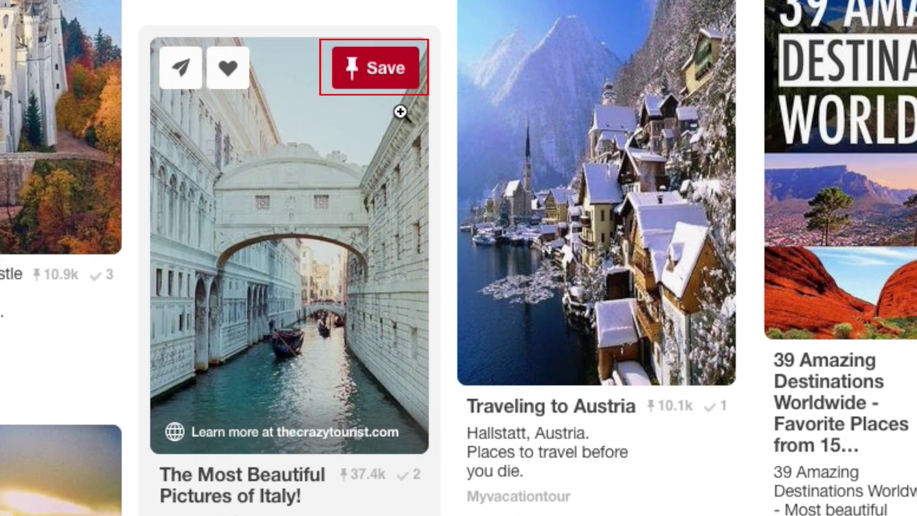
mouse_move(290, 244)
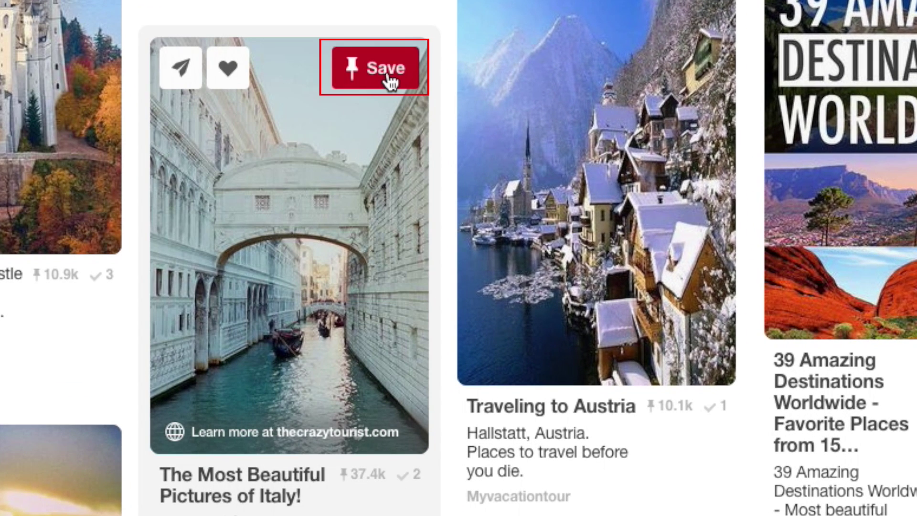
Save the Italy canal pin from the results to the Places to Travel board.
left_click(387, 72)
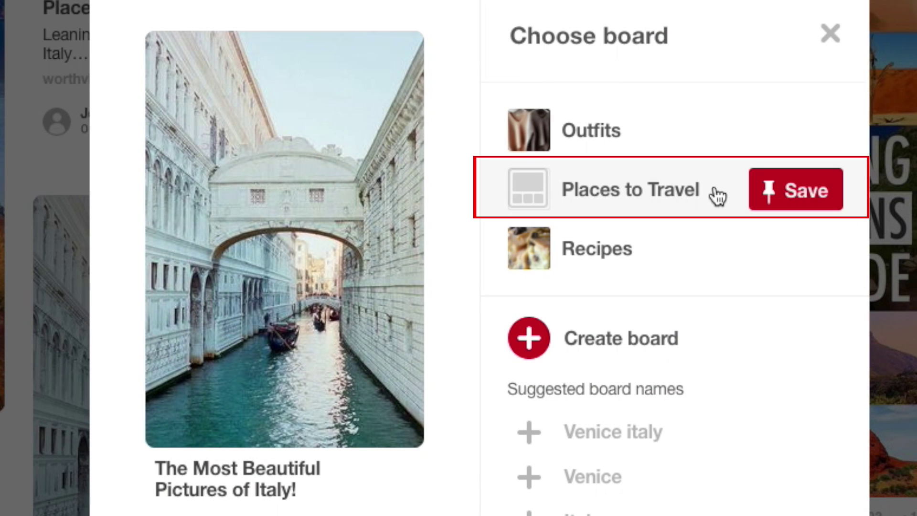
left_click(795, 191)
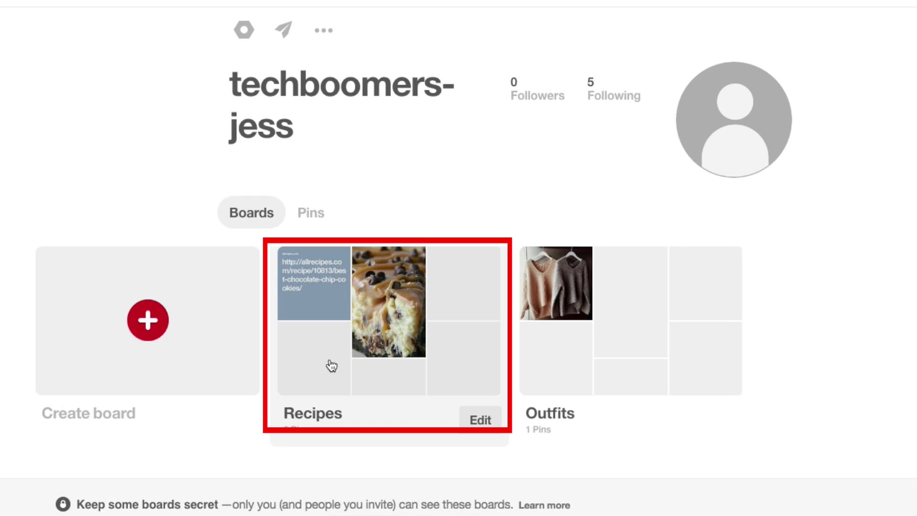
Go into the Recipes board and start adding a new pin to it.
left_click(331, 366)
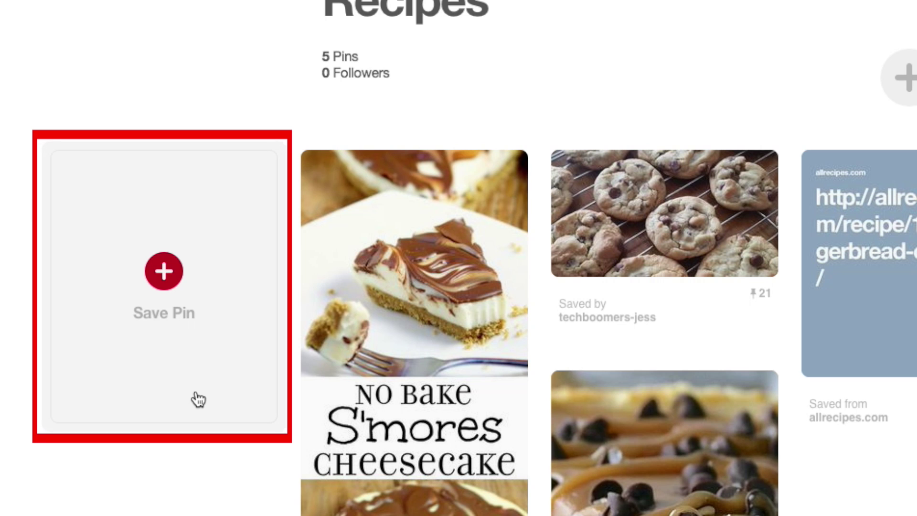
left_click(197, 400)
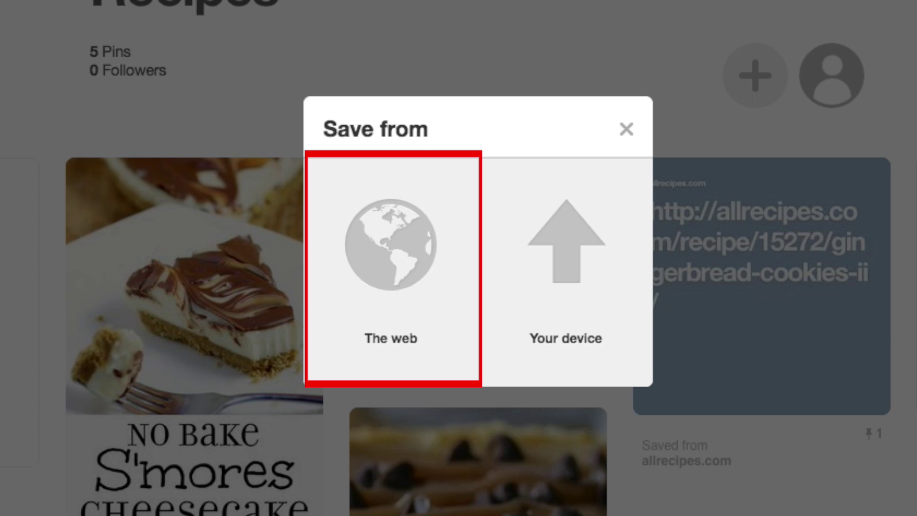
Choose saving from a website and bring up the allrecipes chocolate chip cookie page in a new tab.
left_click(418, 351)
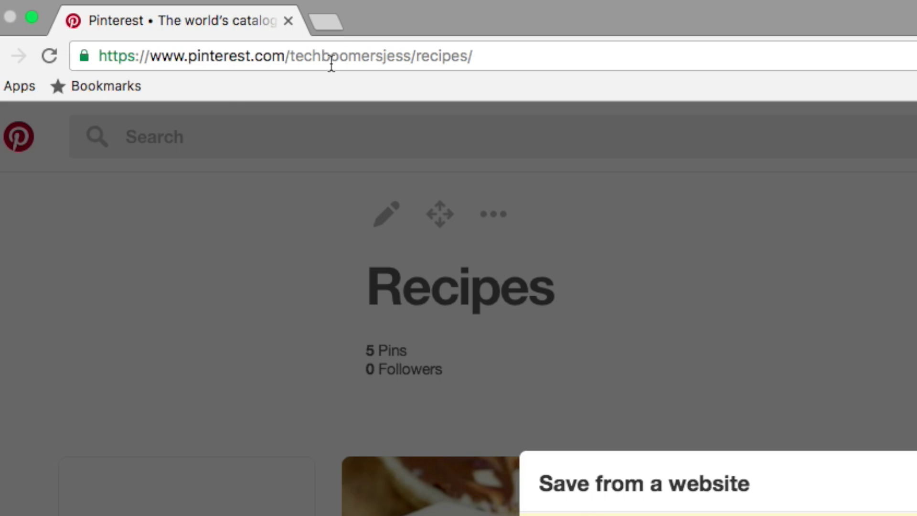
left_click(327, 22)
type("al")
key("Down")
key("Return")
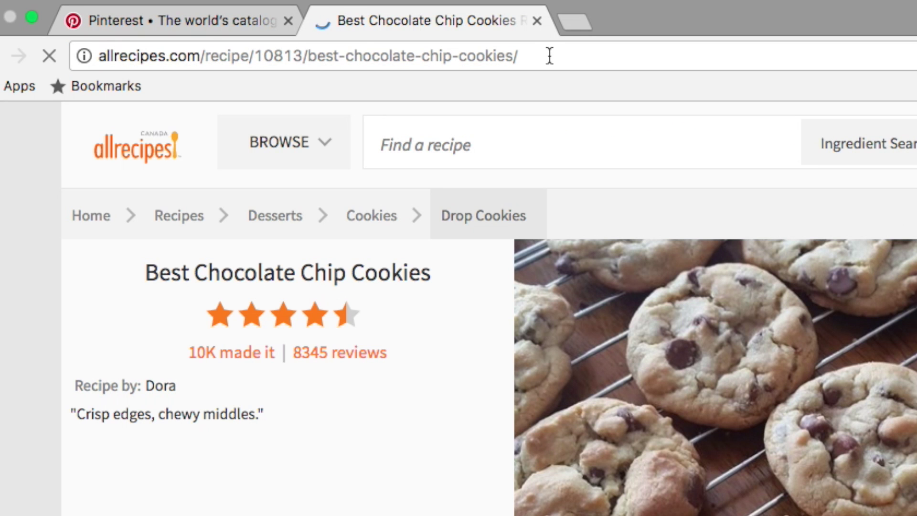
left_click(549, 56)
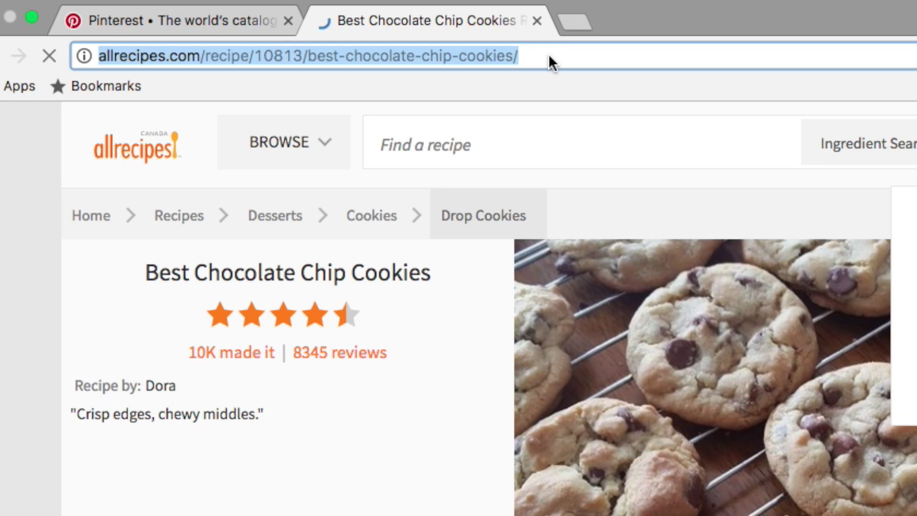
Copy the recipe page's web address and return to Pinterest's link field.
right_click(295, 60)
left_click(389, 90)
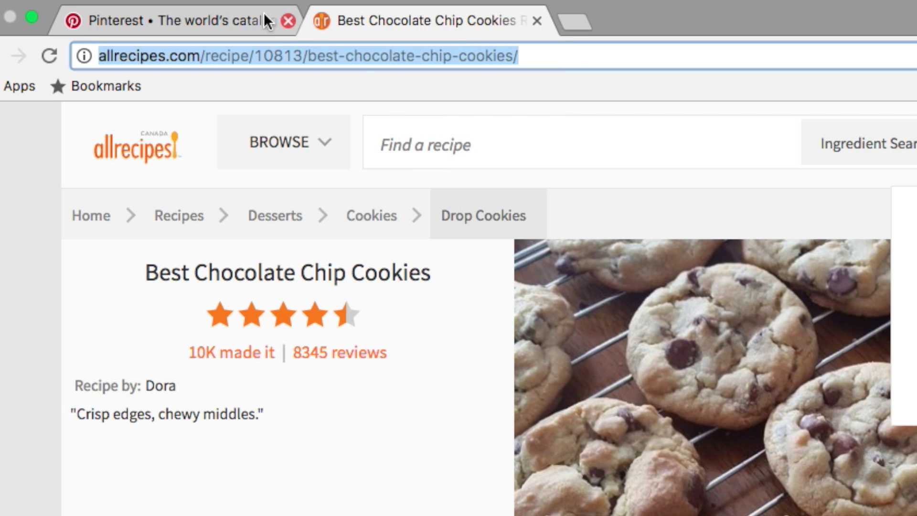
left_click(264, 13)
right_click(350, 263)
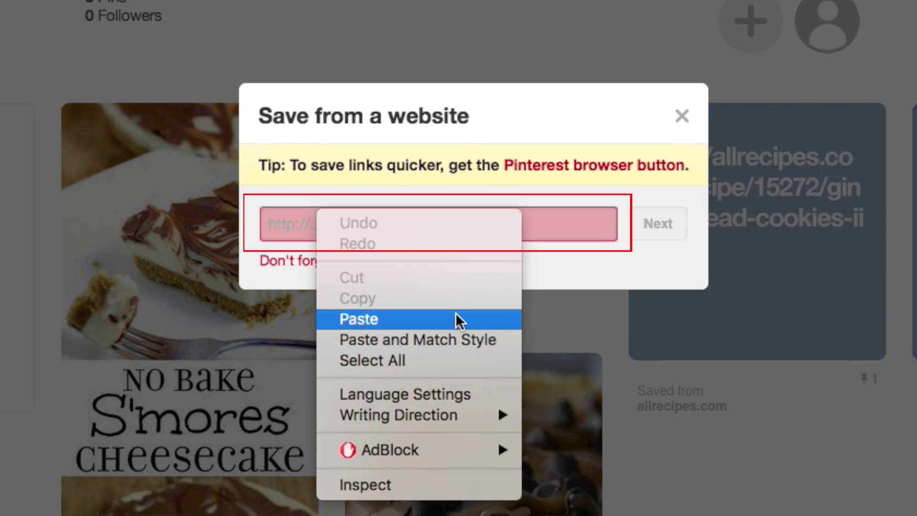
Paste the recipe URL and save the Best Chocolate Chip Cookies link pin to Recipes.
left_click(456, 312)
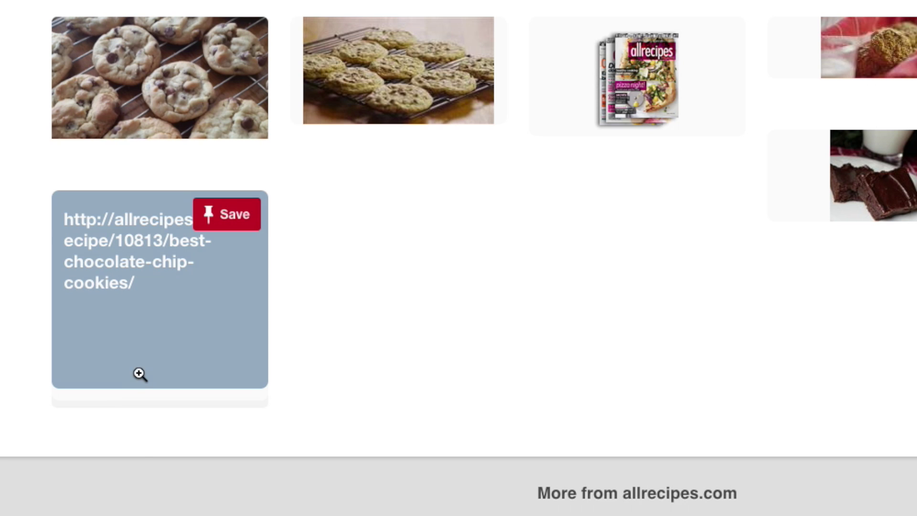
mouse_move(79, 294)
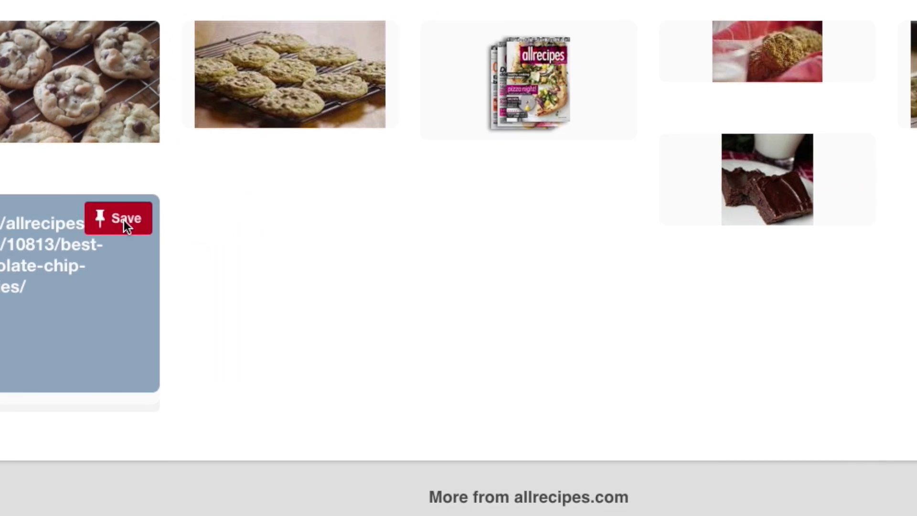
left_click(124, 221)
mouse_move(570, 271)
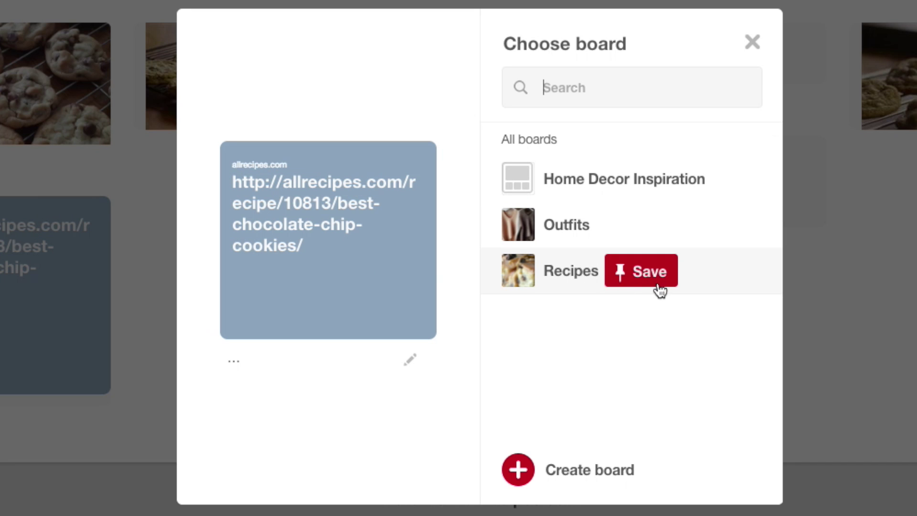
left_click(659, 289)
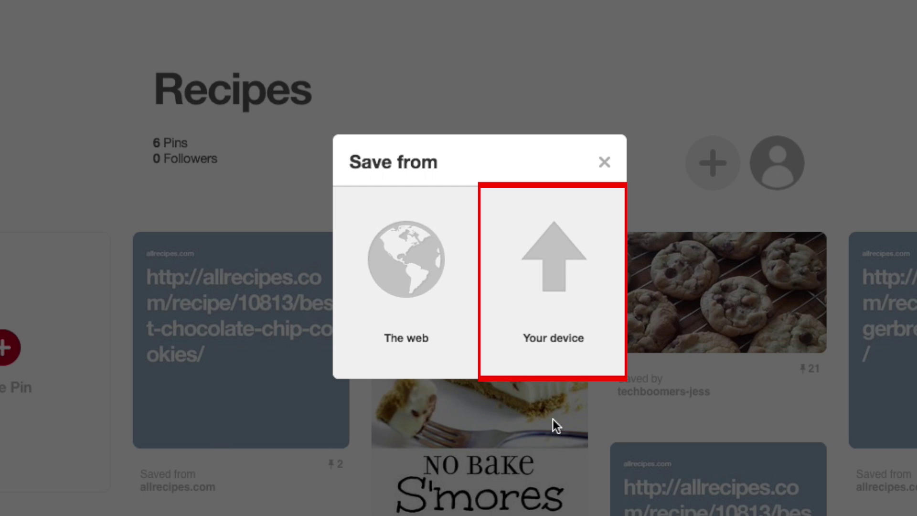
Upload the 2514148.jpg cookie image from the Desktop as a new pin.
left_click(567, 372)
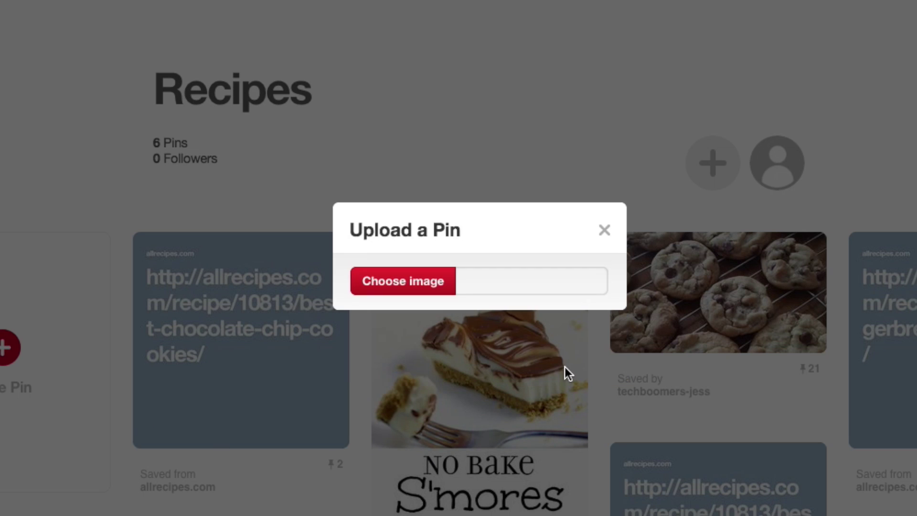
left_click(401, 290)
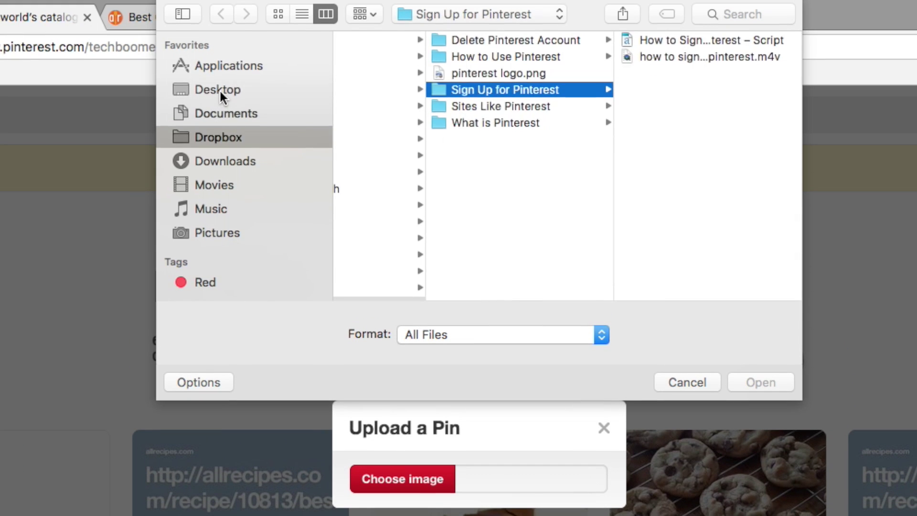
left_click(219, 89)
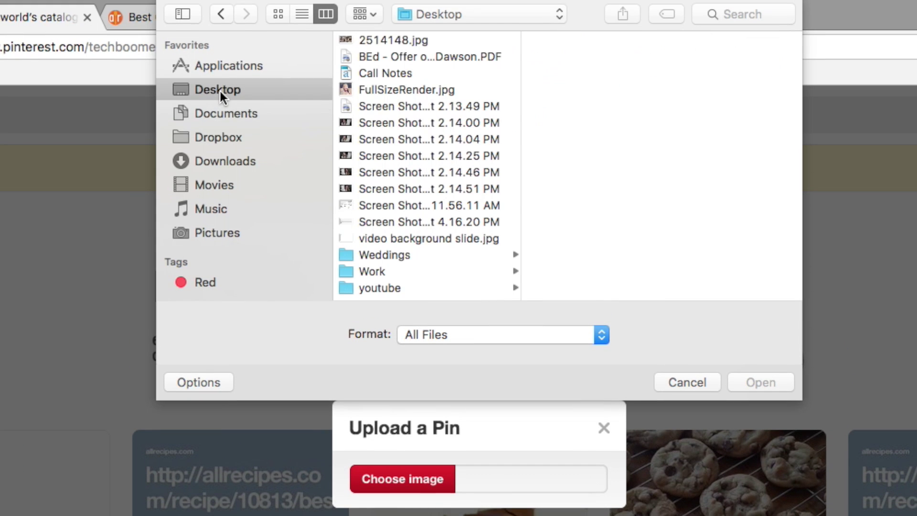
left_click(376, 40)
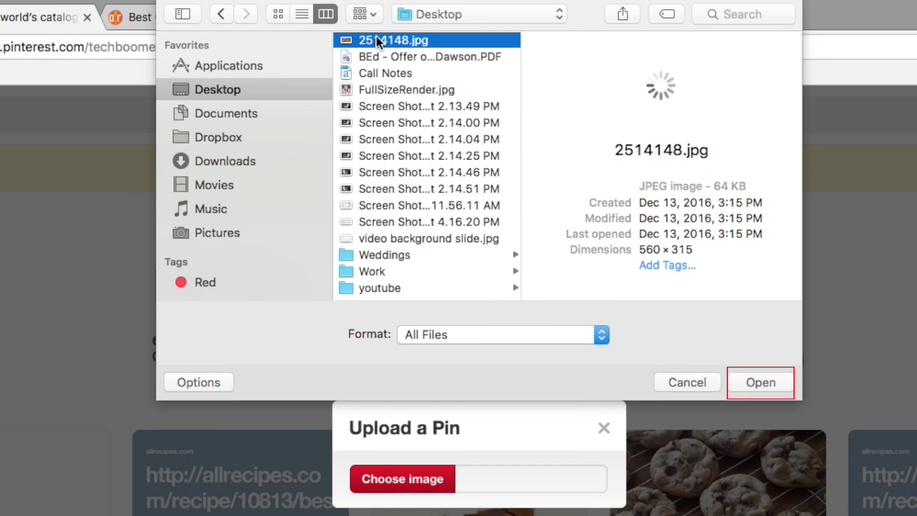
left_click(760, 381)
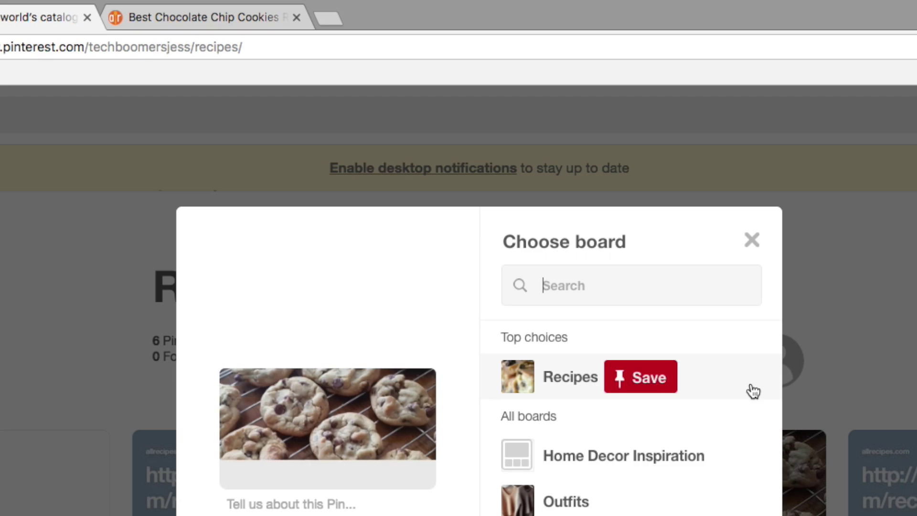
Add a description crediting the allrecipes link and save the photo pin to Recipes.
left_click(291, 503)
type("The best chocol")
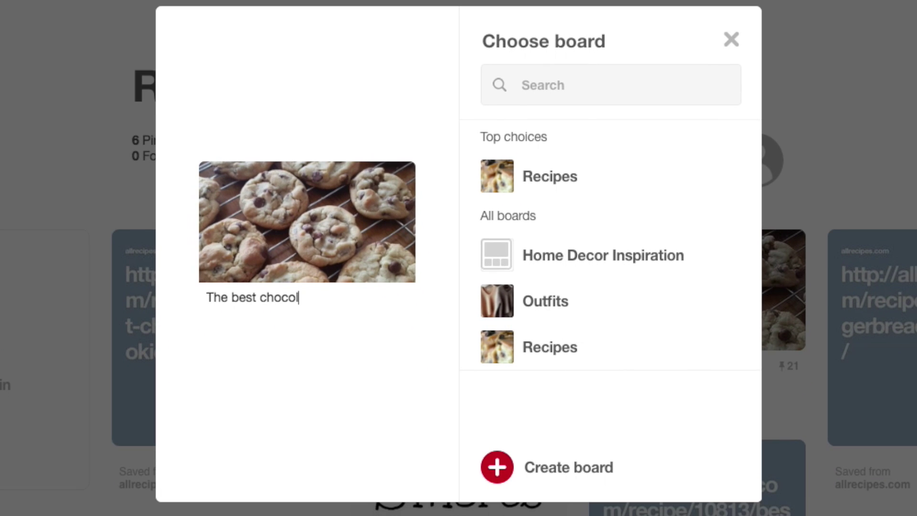
type("ate chip cookies ever! Receipe from: http://allrecipes.com/recipe/10813/best-chocolate-chip-cookies/")
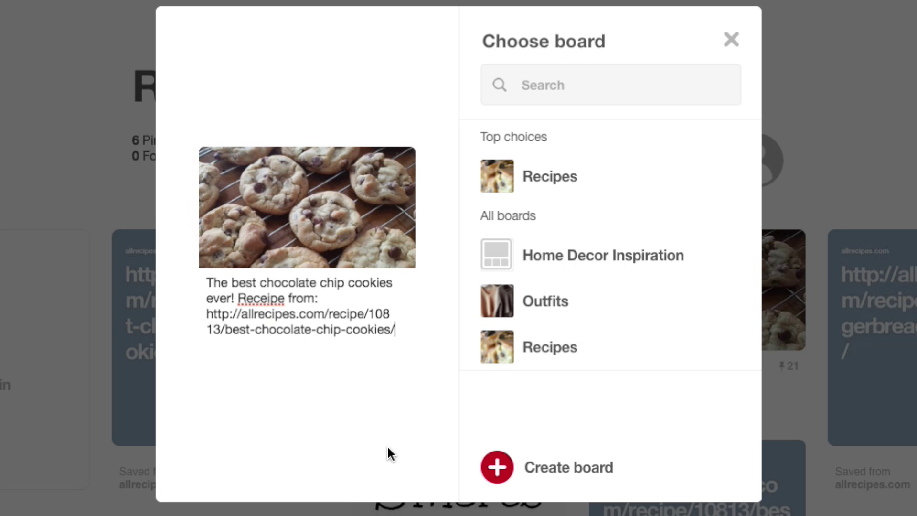
mouse_move(549, 177)
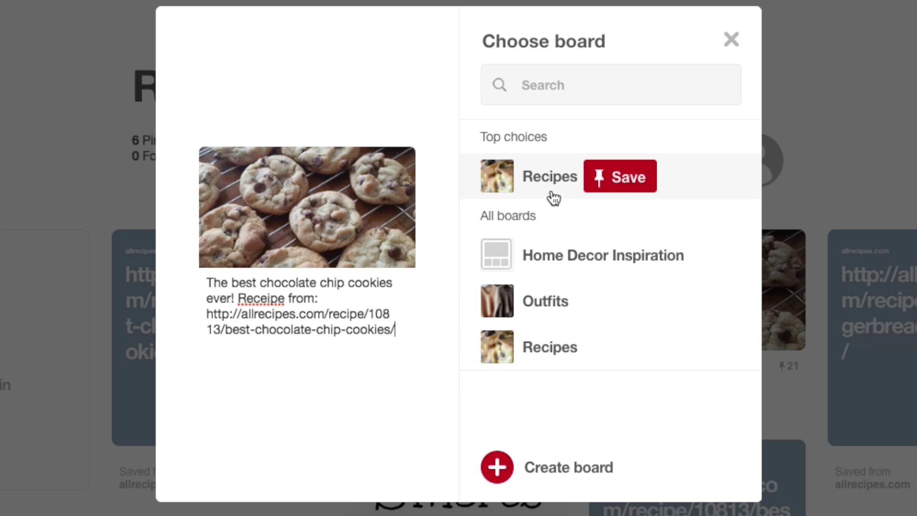
left_click(619, 177)
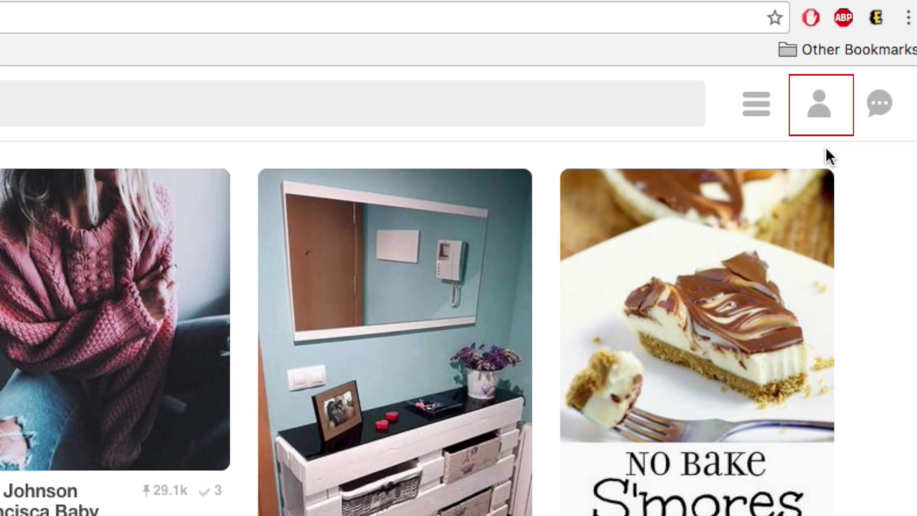
Return to the profile page showing Recipes, Outfits and the secret Places to Travel board.
left_click(820, 106)
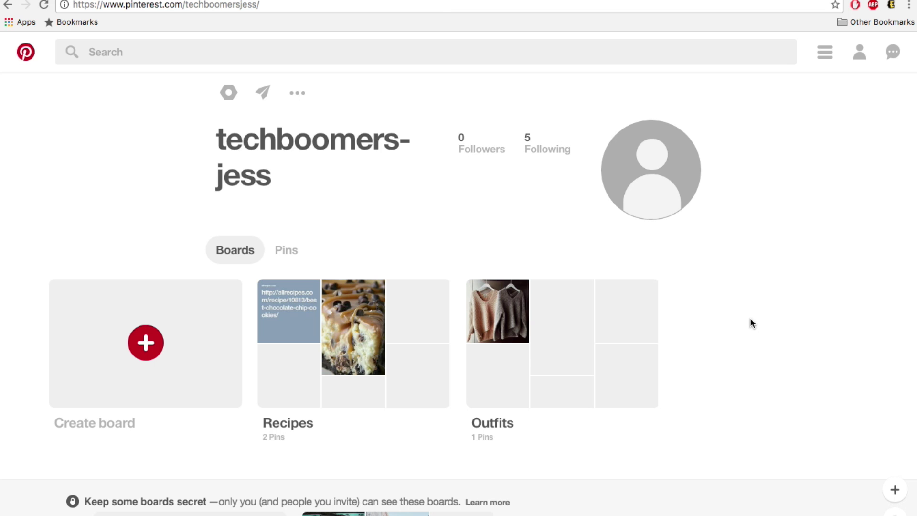
scroll(750, 318, "down", 3)
scroll(750, 317, "down", 2)
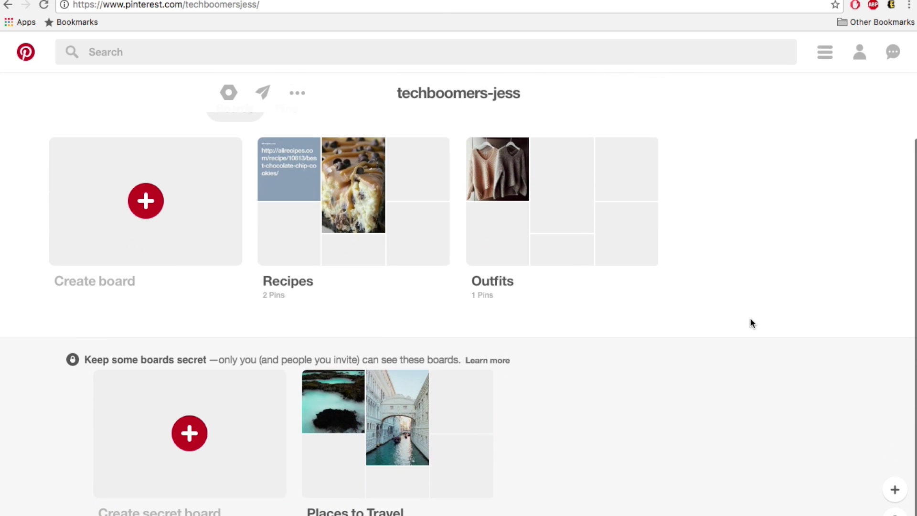
scroll(750, 317, "down", 1)
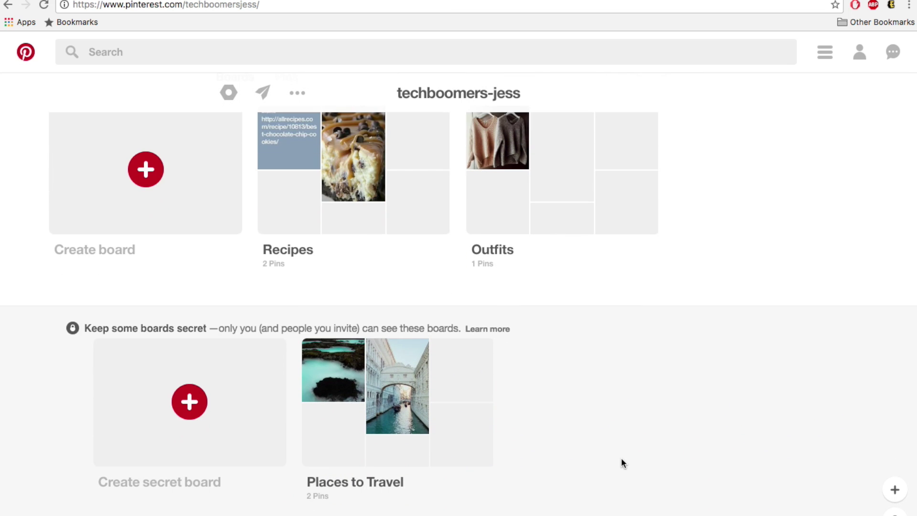
scroll(621, 457, "up", 1)
scroll(621, 458, "up", 1)
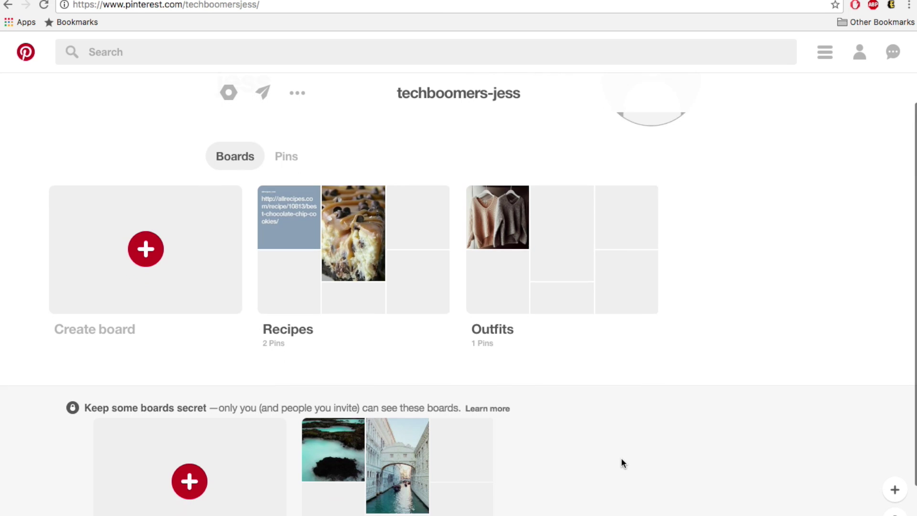
scroll(621, 457, "down", 1)
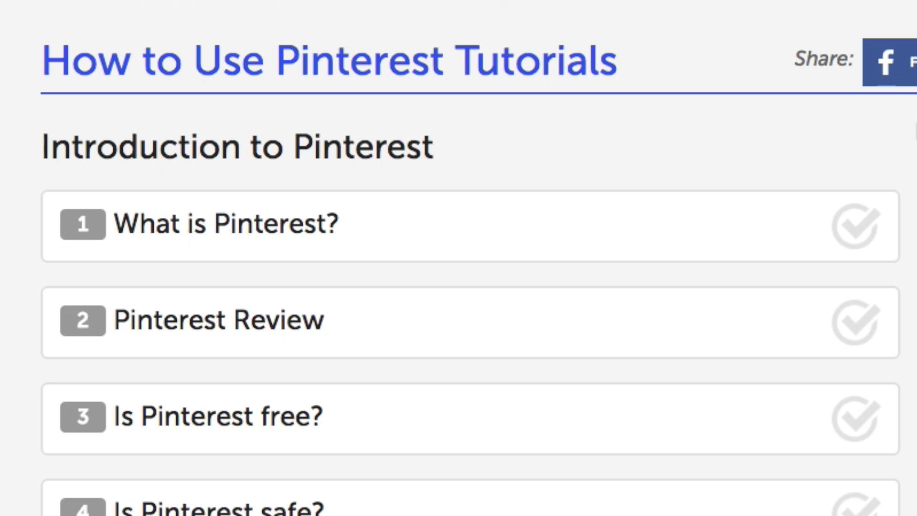
scroll(470, 286, "down", 3)
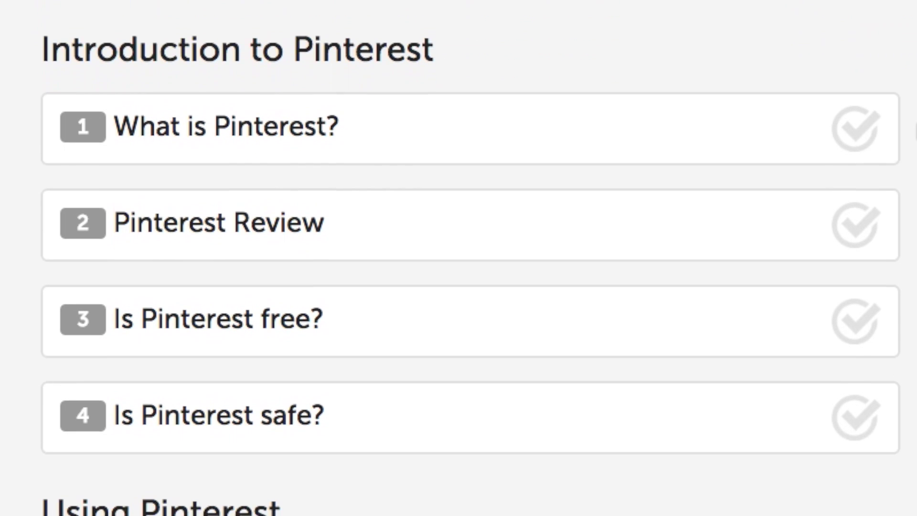
scroll(470, 287, "down", 5)
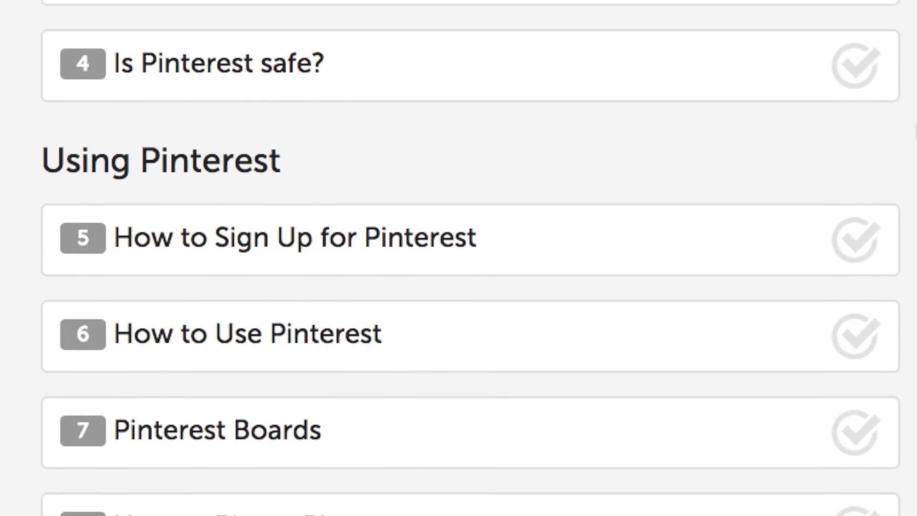
scroll(470, 287, "down", 6)
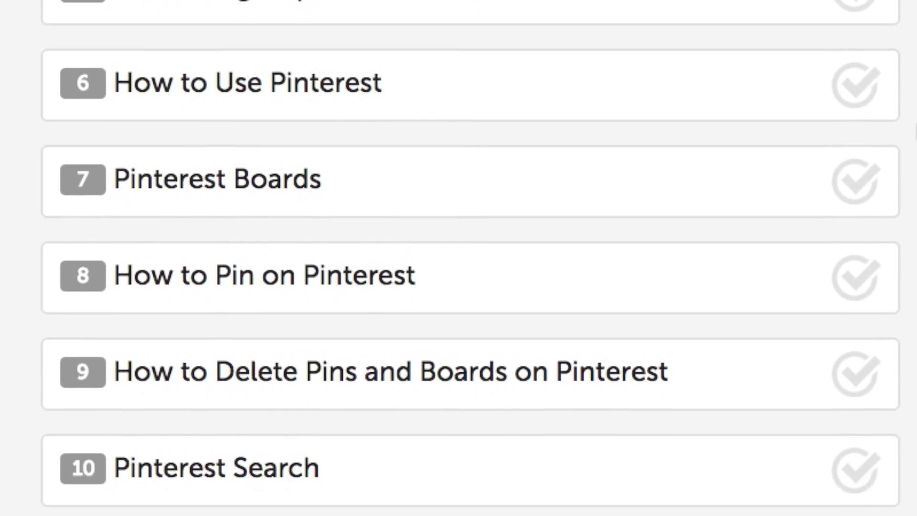